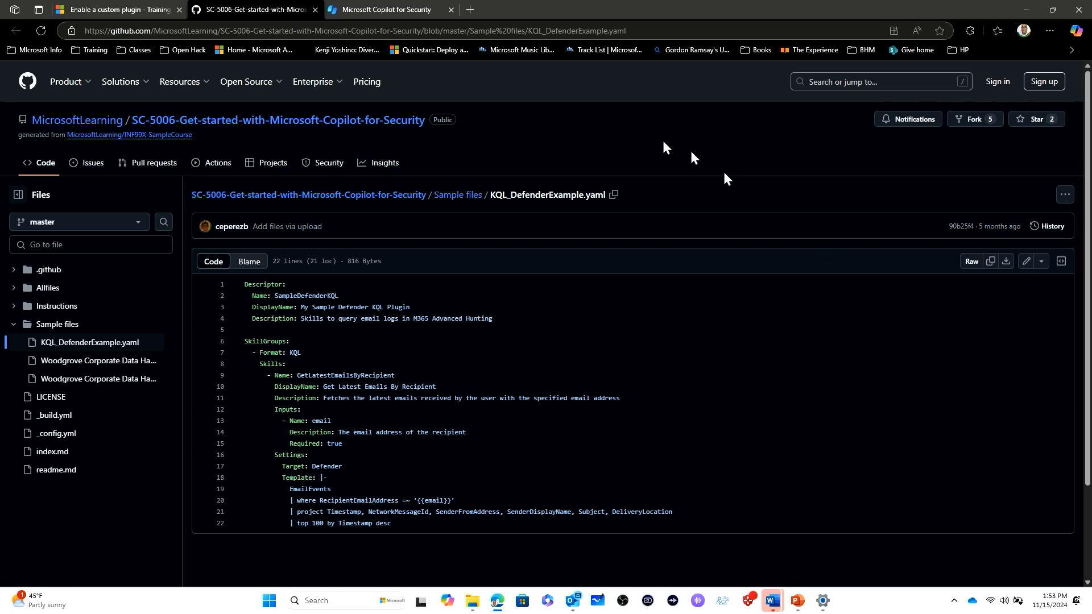
Open Owner settings in Copilot for Security and let Contributors and Owners add and manage their own custom plugins.
{"action": "left_click", "coordinate": [391, 9]}
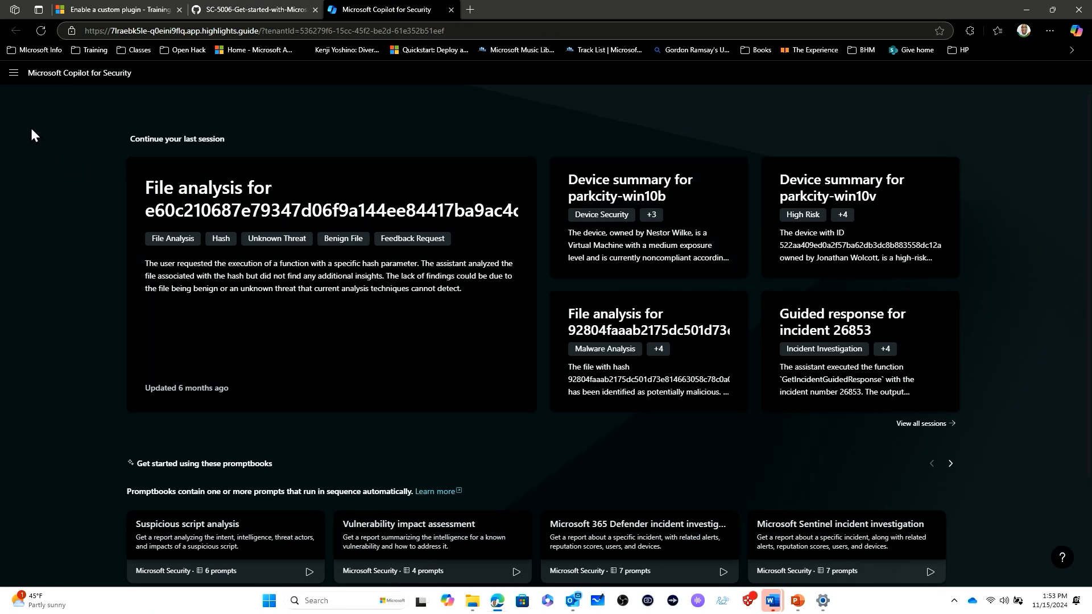
{"action": "left_click", "coordinate": [17, 75]}
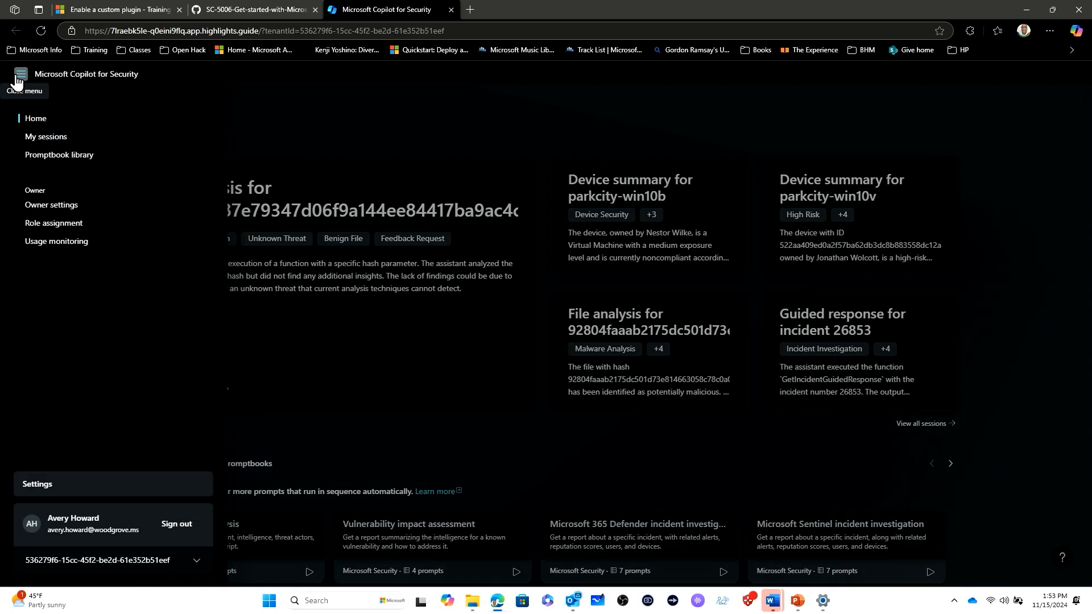
{"action": "left_click", "coordinate": [53, 206]}
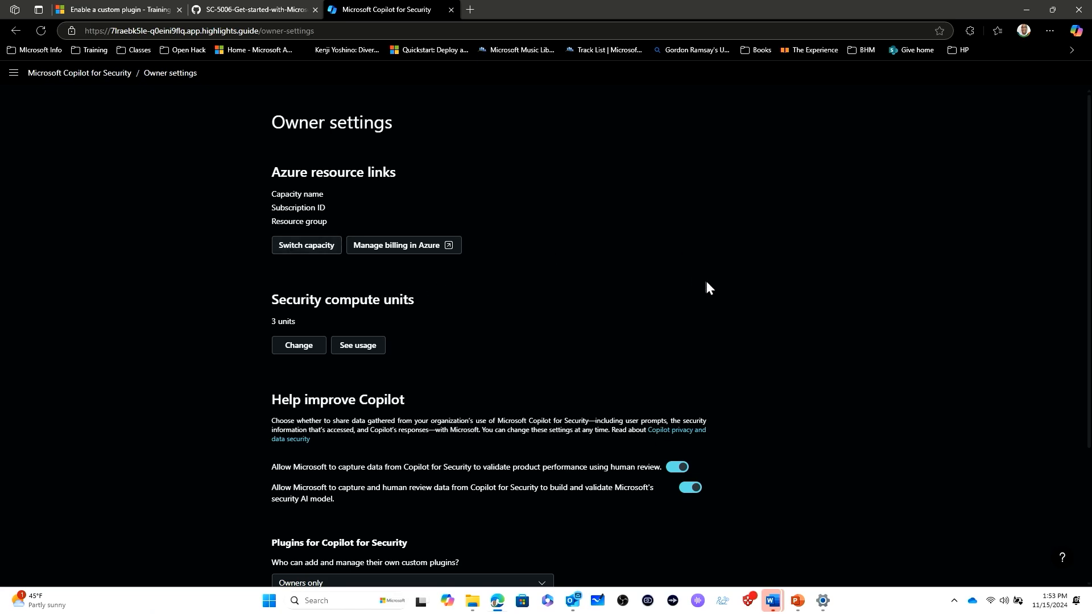
{"action": "scroll", "coordinate": [708, 284], "scroll_direction": "down", "scroll_amount": 3}
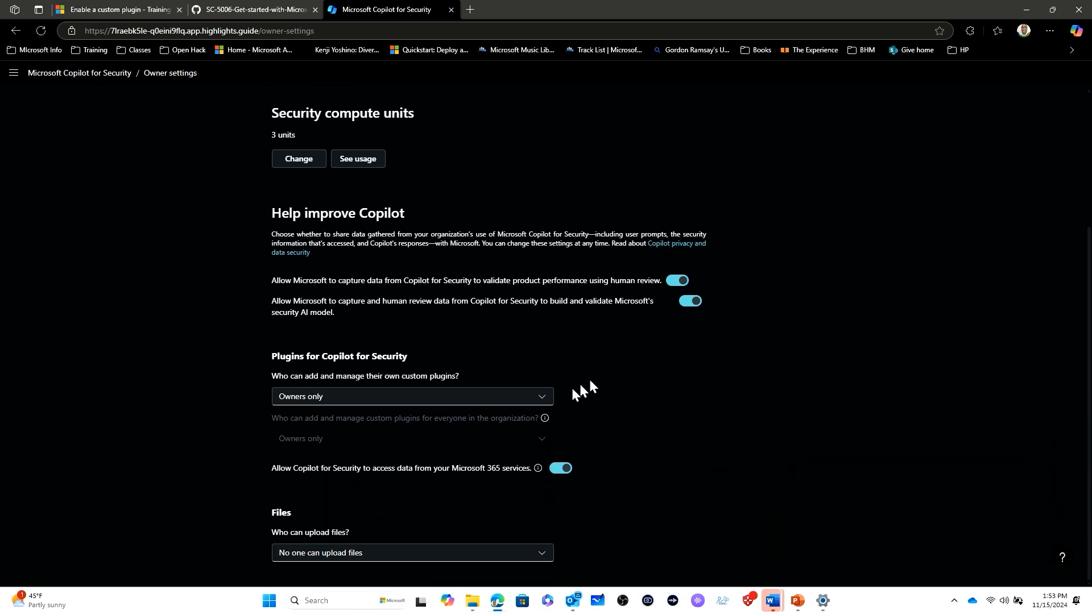
{"action": "left_click", "coordinate": [534, 405]}
{"action": "left_click", "coordinate": [483, 421]}
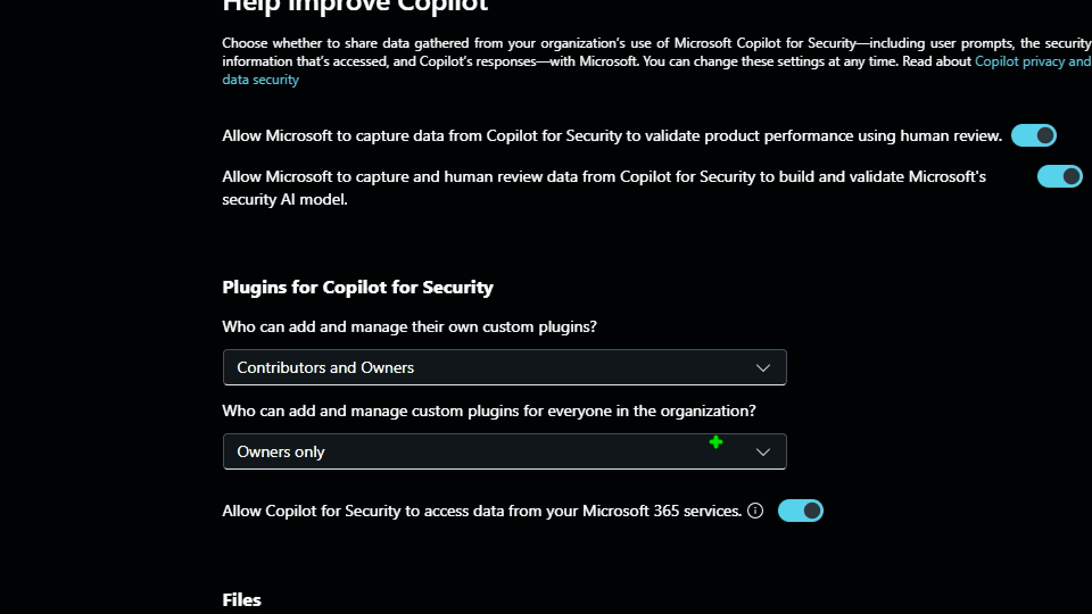
Let Contributors and Owners add and manage custom plugins for everyone in the organization.
{"action": "left_click", "coordinate": [637, 462]}
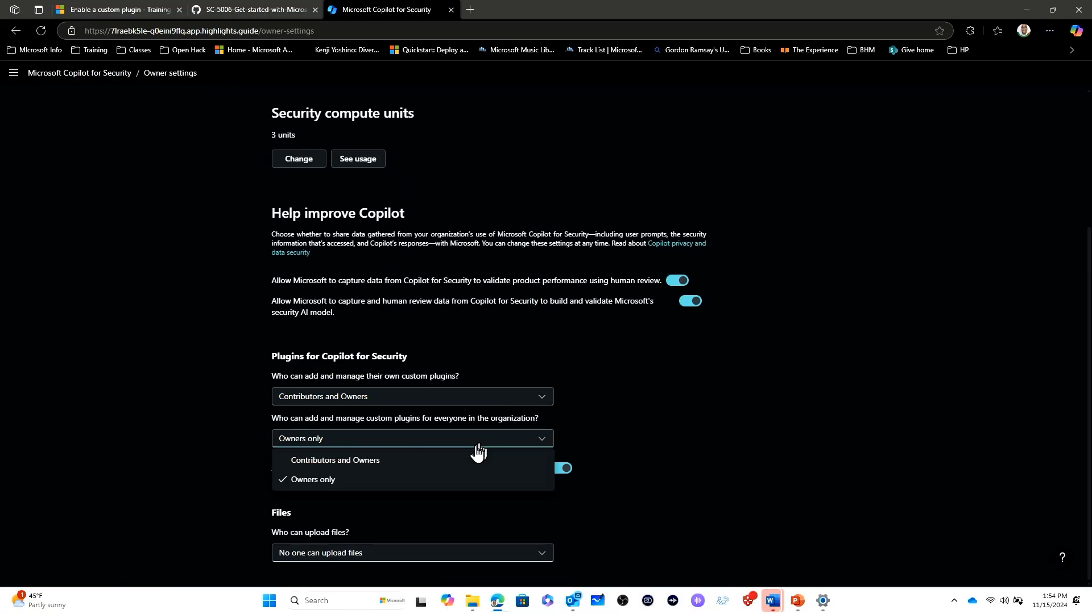
{"action": "left_click", "coordinate": [463, 462]}
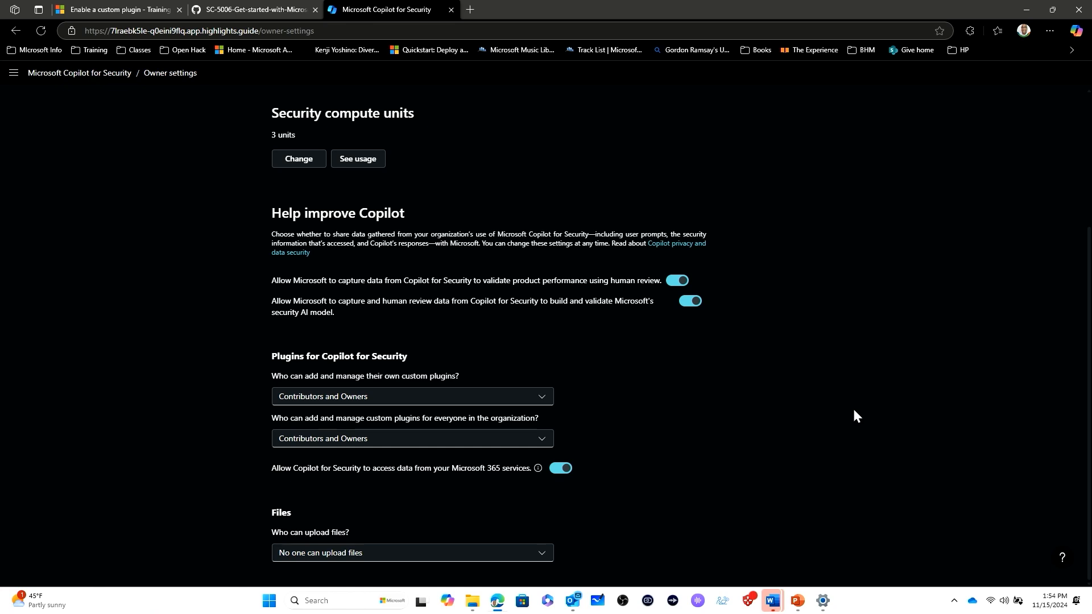
Return home, open the prompt bar's sources manager and start adding a custom plugin.
{"action": "left_click", "coordinate": [90, 74]}
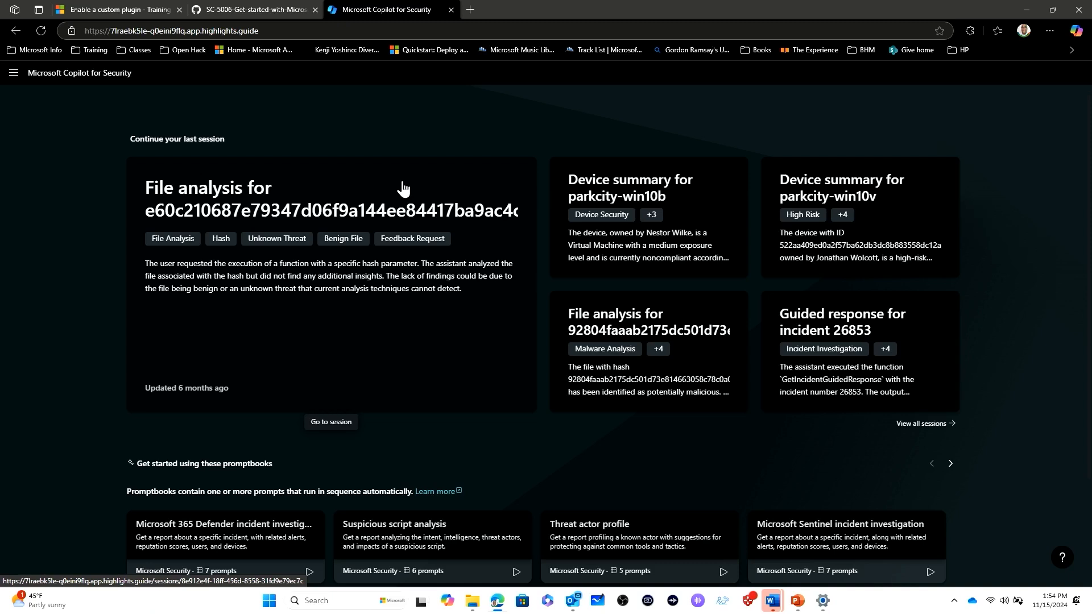
{"action": "scroll", "coordinate": [942, 360], "scroll_direction": "down", "scroll_amount": 1}
{"action": "scroll", "coordinate": [943, 360], "scroll_direction": "down", "scroll_amount": 2}
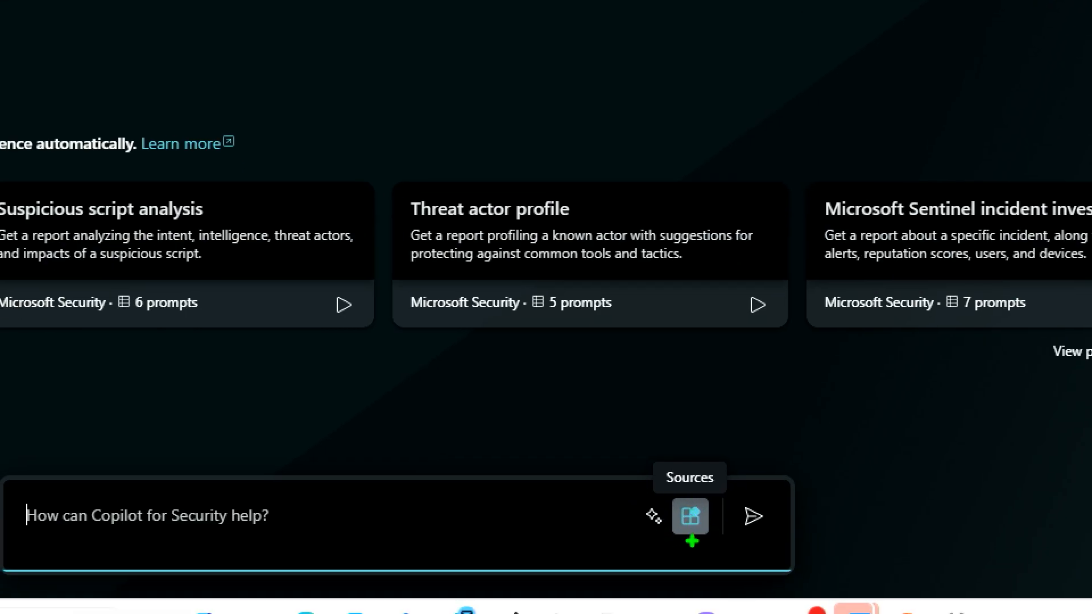
{"action": "left_click_drag", "start_coordinate": [708, 509], "coordinate": [802, 485]}
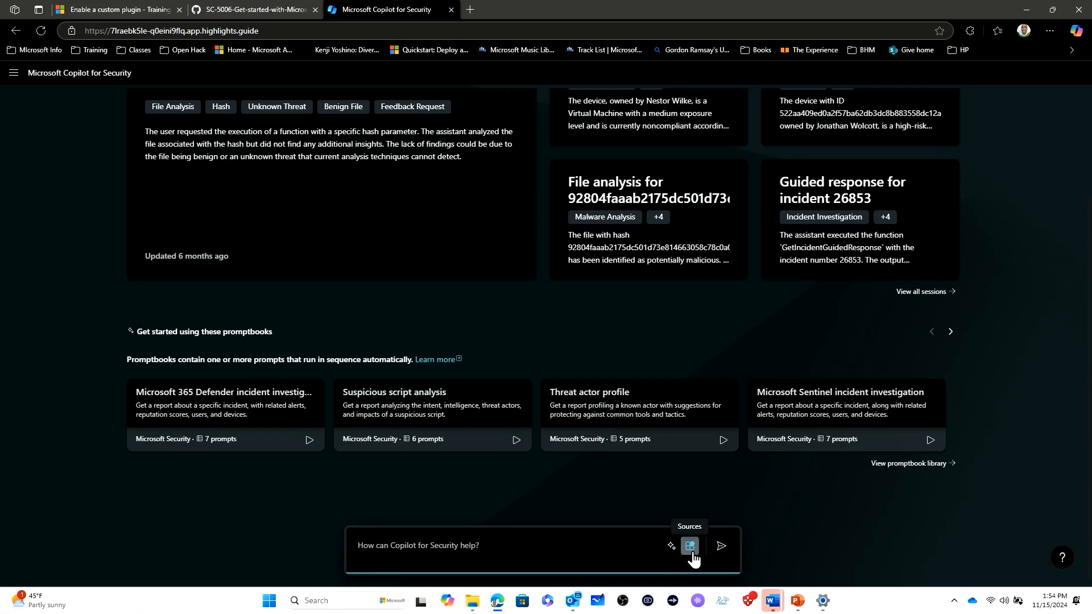
{"action": "left_click", "coordinate": [690, 516]}
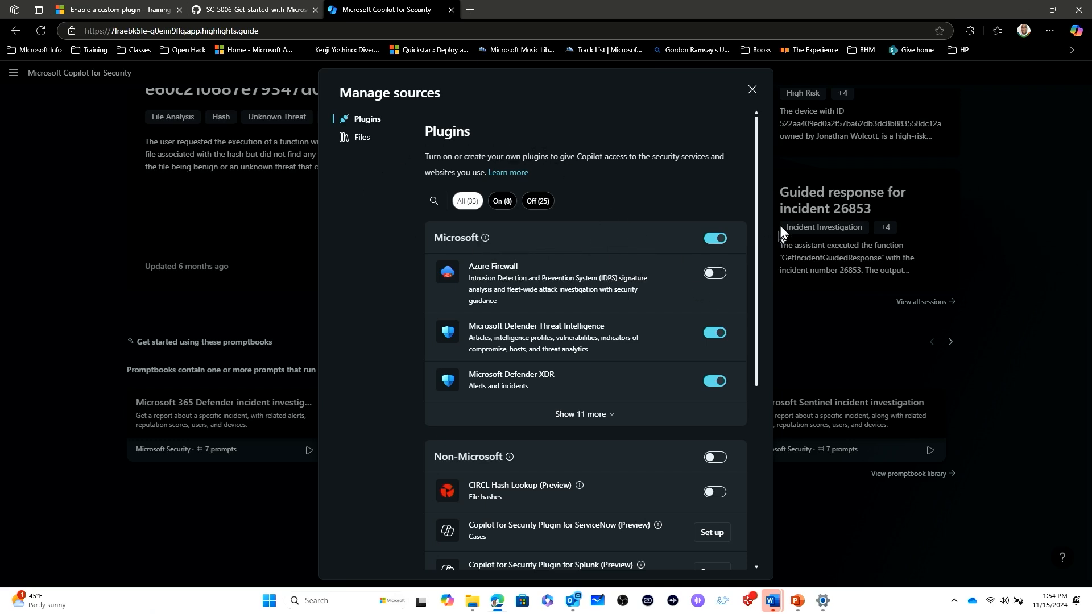
{"action": "left_click_drag", "start_coordinate": [756, 222], "coordinate": [733, 424]}
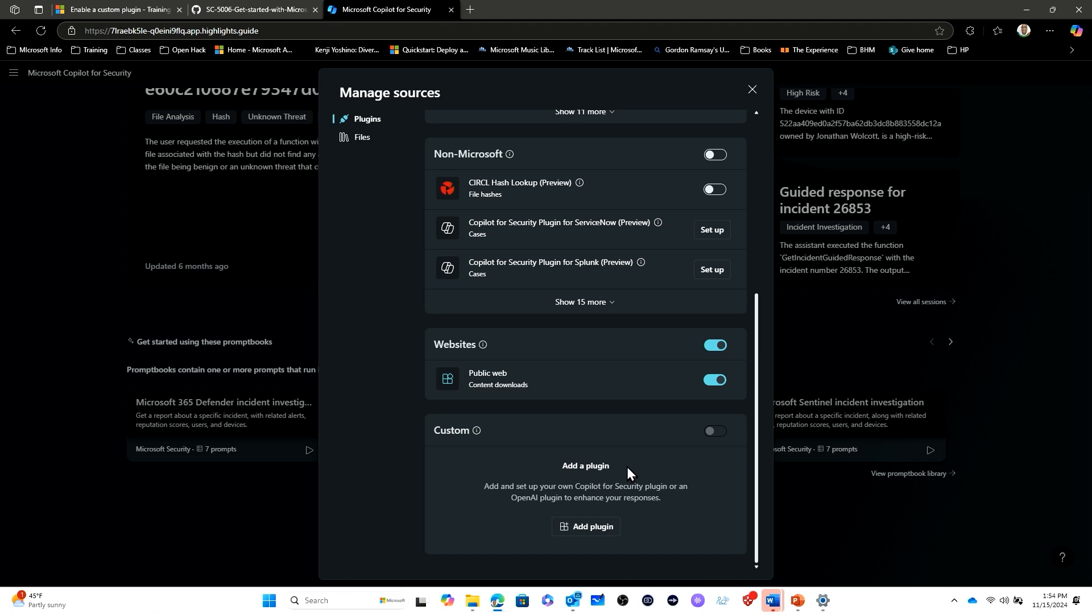
{"action": "left_click", "coordinate": [583, 527]}
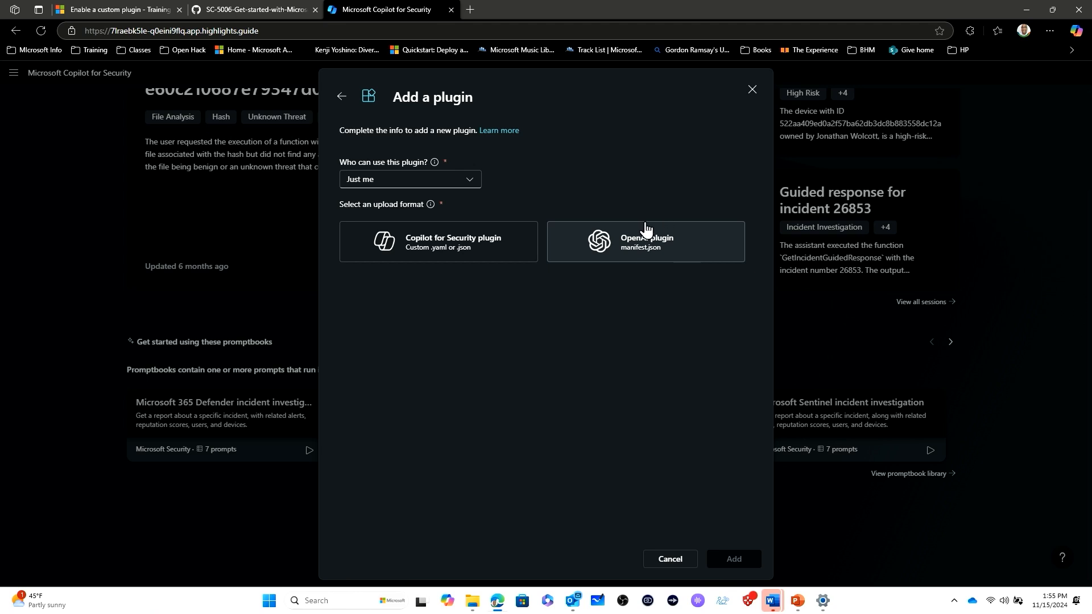
Add a Copilot for Security plugin by uploading KQL_DefenderExample.yaml from Downloads.
{"action": "left_click", "coordinate": [467, 246]}
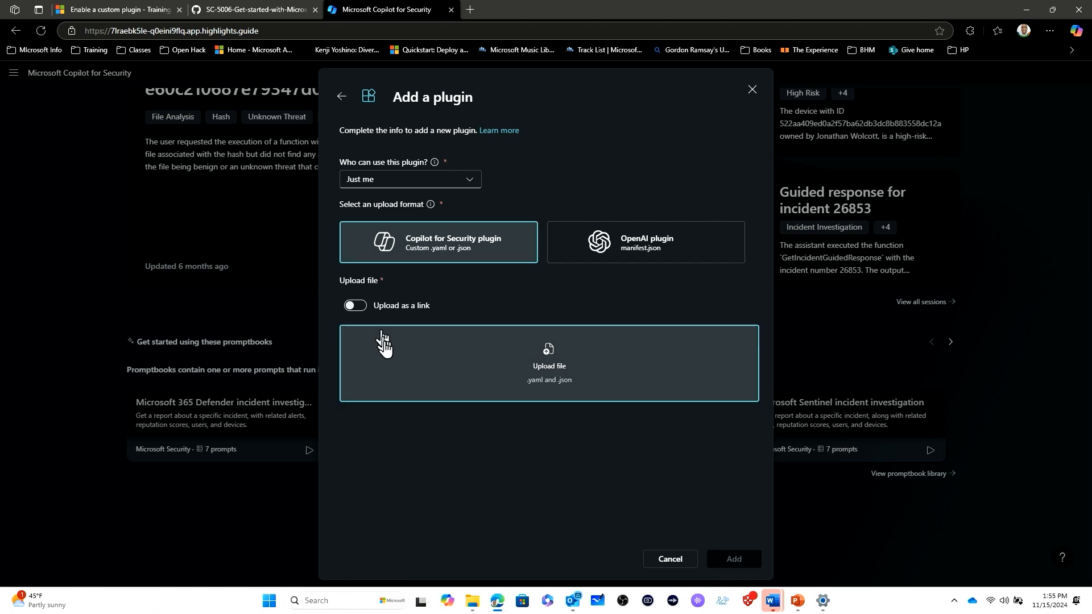
{"action": "left_click", "coordinate": [558, 371]}
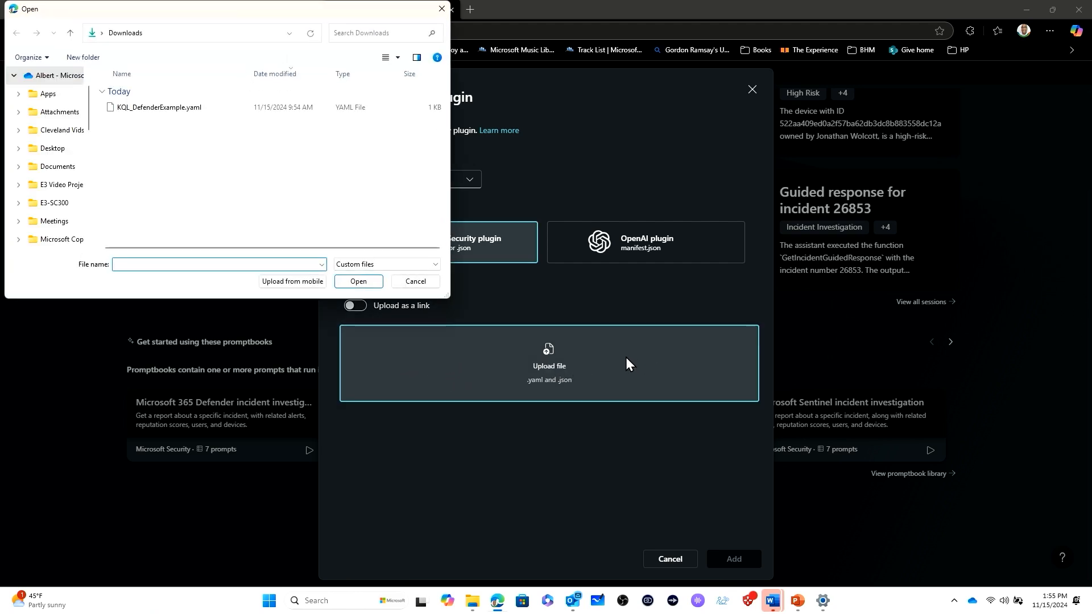
{"action": "left_click", "coordinate": [183, 114]}
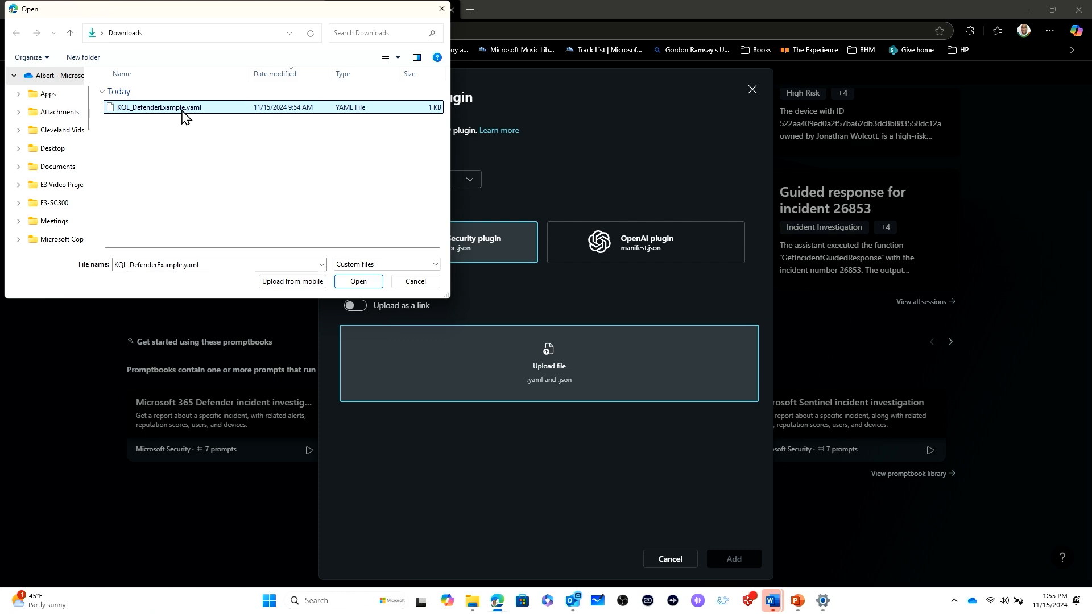
{"action": "left_click", "coordinate": [363, 282]}
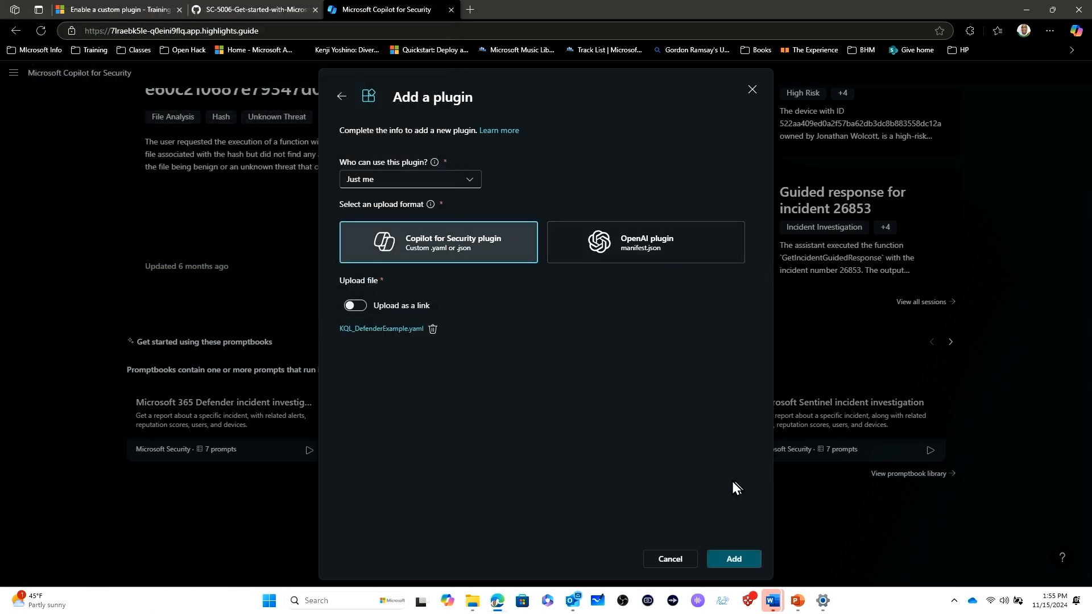
{"action": "left_click", "coordinate": [729, 560]}
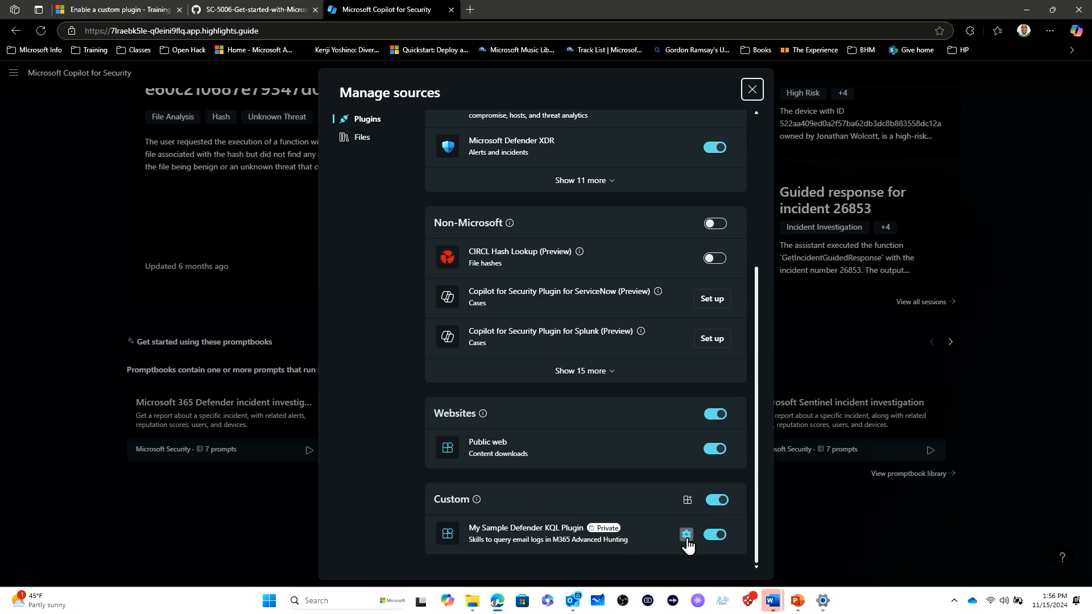
Open the new My Sample Defender KQL Plugin's settings, cancel, and close the sources manager.
{"action": "left_click", "coordinate": [686, 534]}
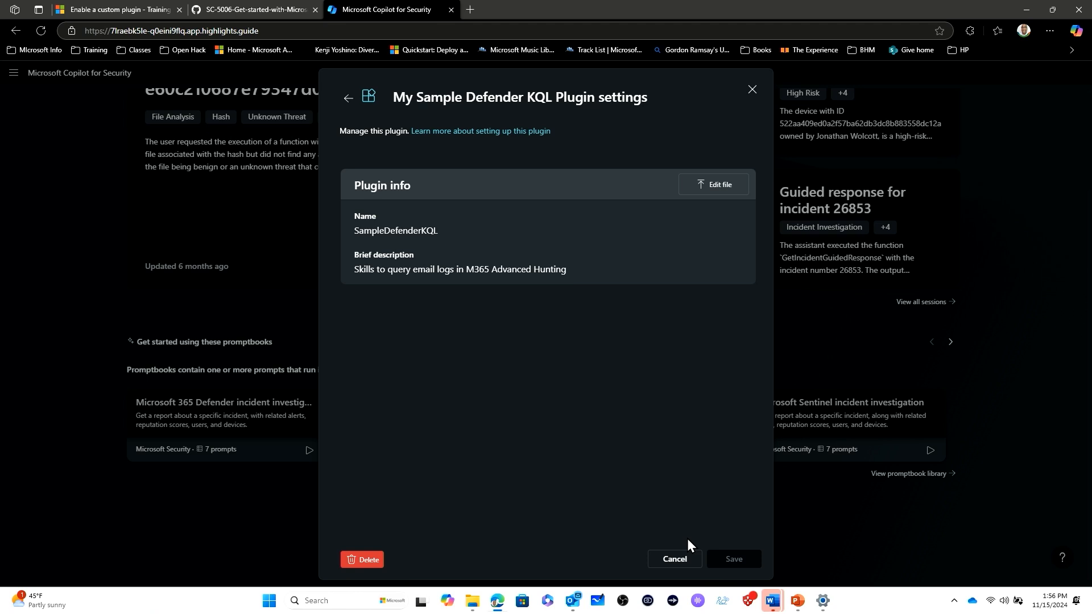
{"action": "left_click", "coordinate": [675, 560]}
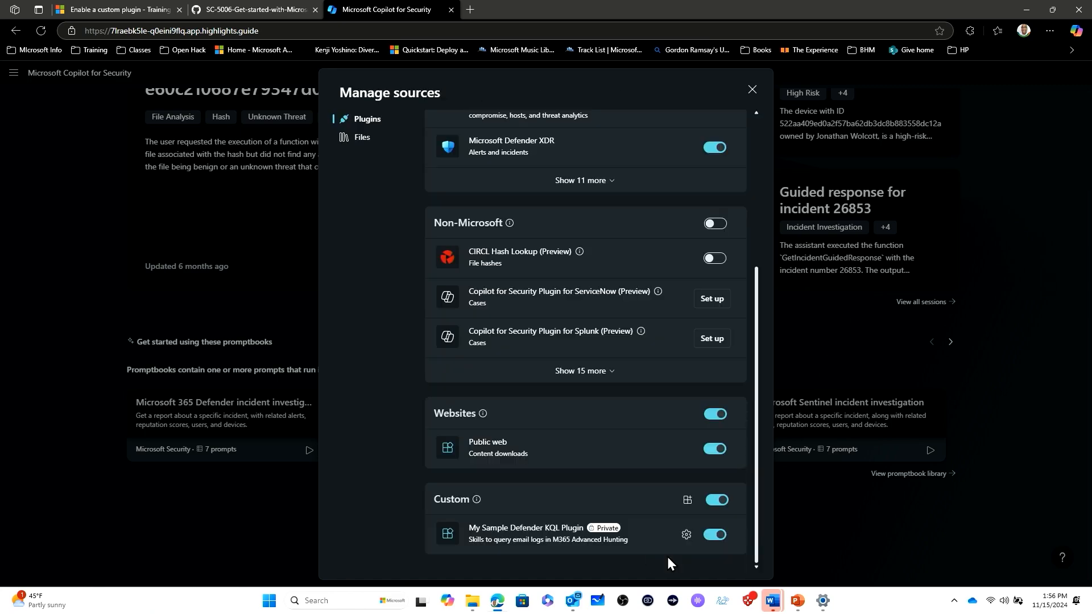
{"action": "left_click", "coordinate": [752, 89]}
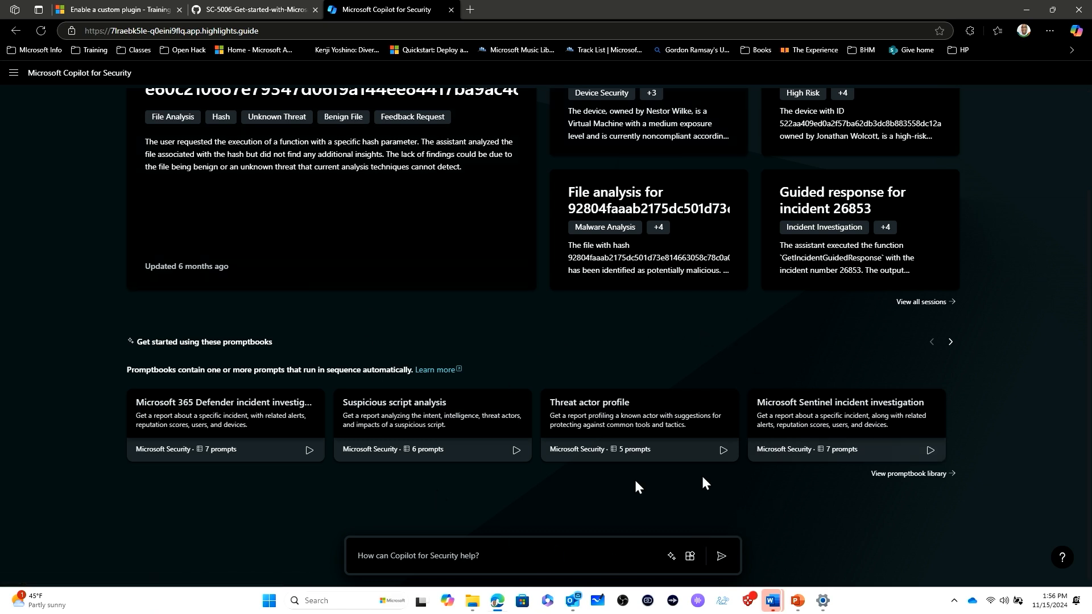
Browse all system capabilities in the prompt list and pick Get Latest Emails By Recipient.
{"action": "left_click", "coordinate": [673, 556]}
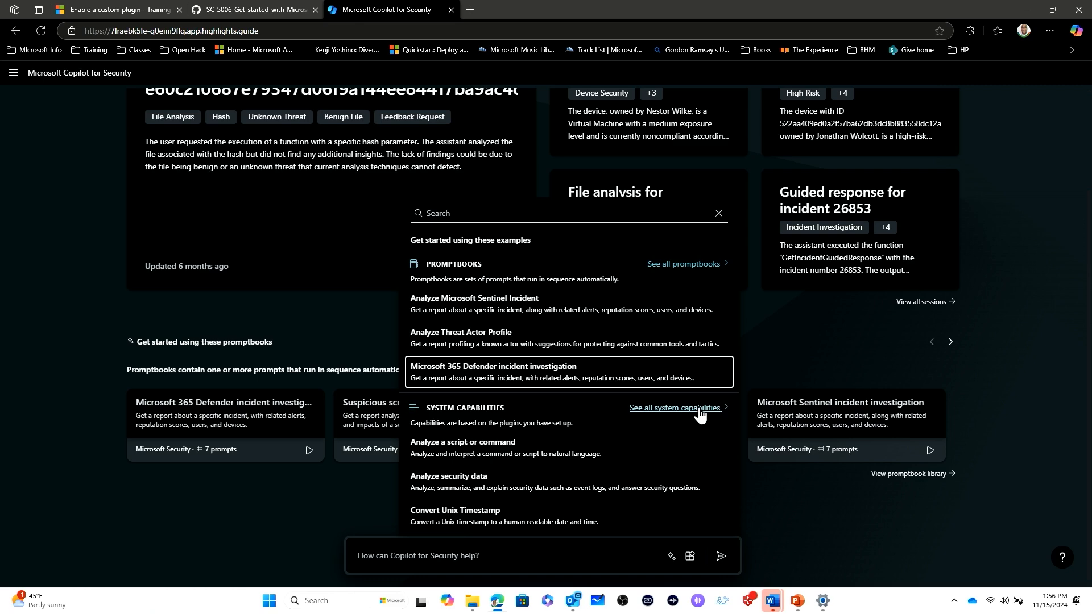
{"action": "left_click", "coordinate": [699, 408]}
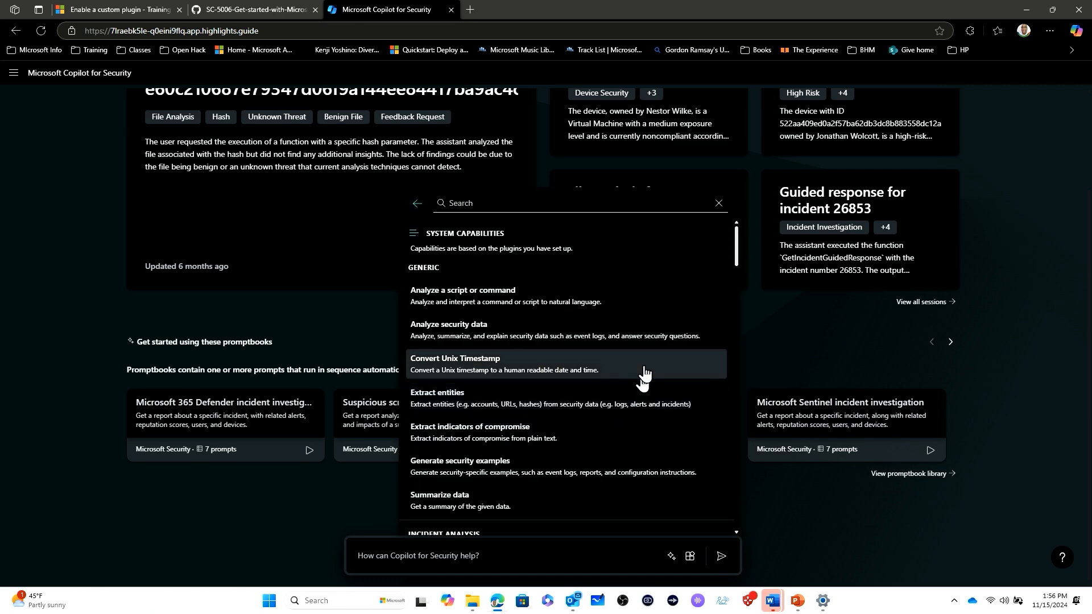
{"action": "scroll", "coordinate": [662, 341], "scroll_direction": "down", "scroll_amount": 15}
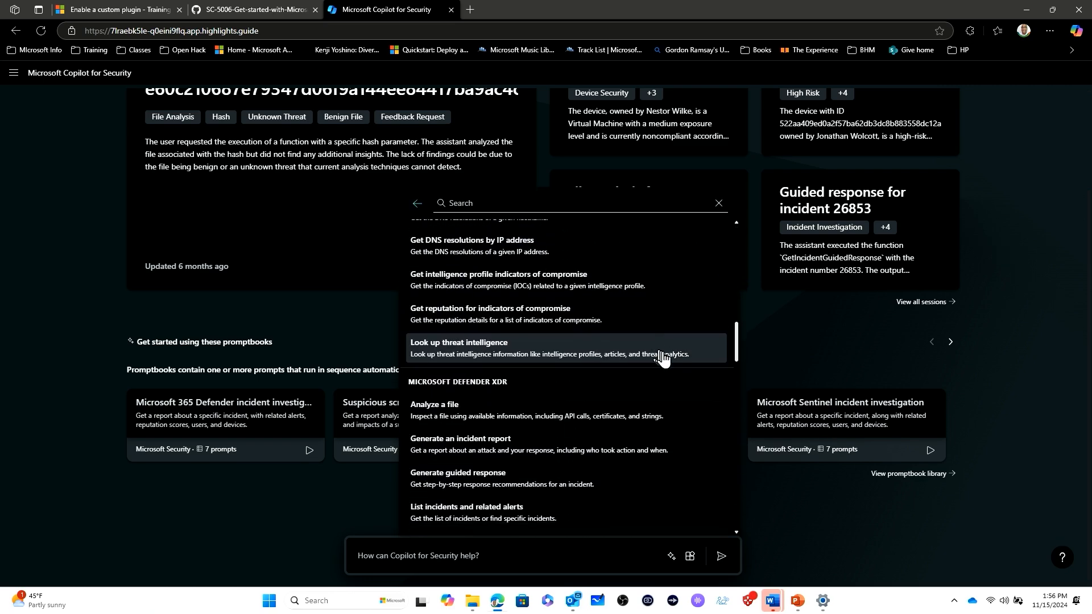
{"action": "scroll", "coordinate": [657, 357], "scroll_direction": "down", "scroll_amount": 15}
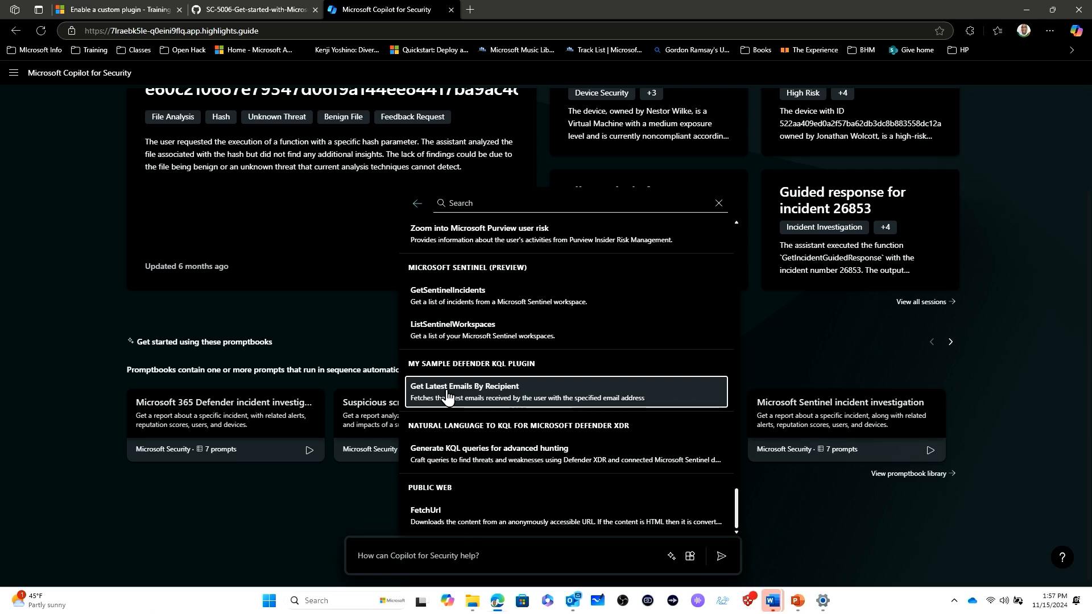
{"action": "left_click", "coordinate": [447, 394]}
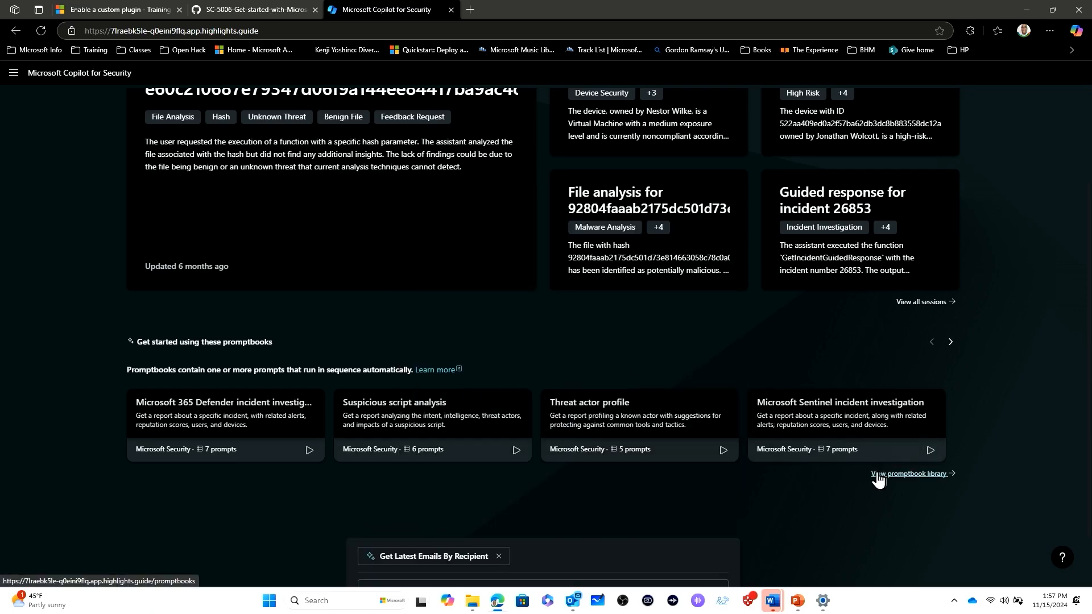
Enter the recipient's e-mail address and run the Get Latest Emails By Recipient prompt.
{"action": "scroll", "coordinate": [807, 477], "scroll_direction": "down", "scroll_amount": 1}
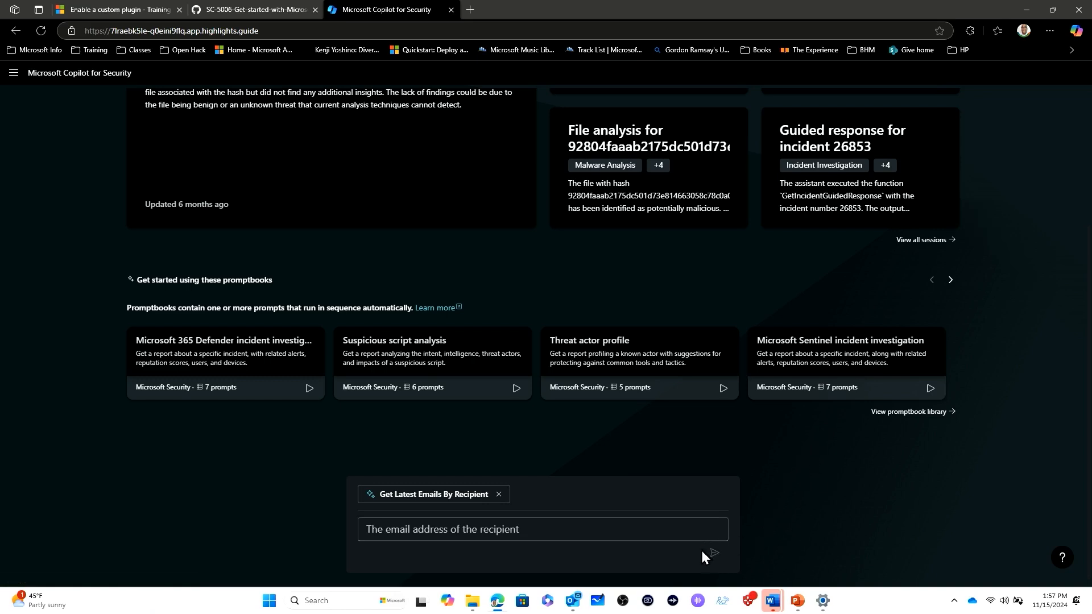
{"action": "left_click", "coordinate": [540, 530]}
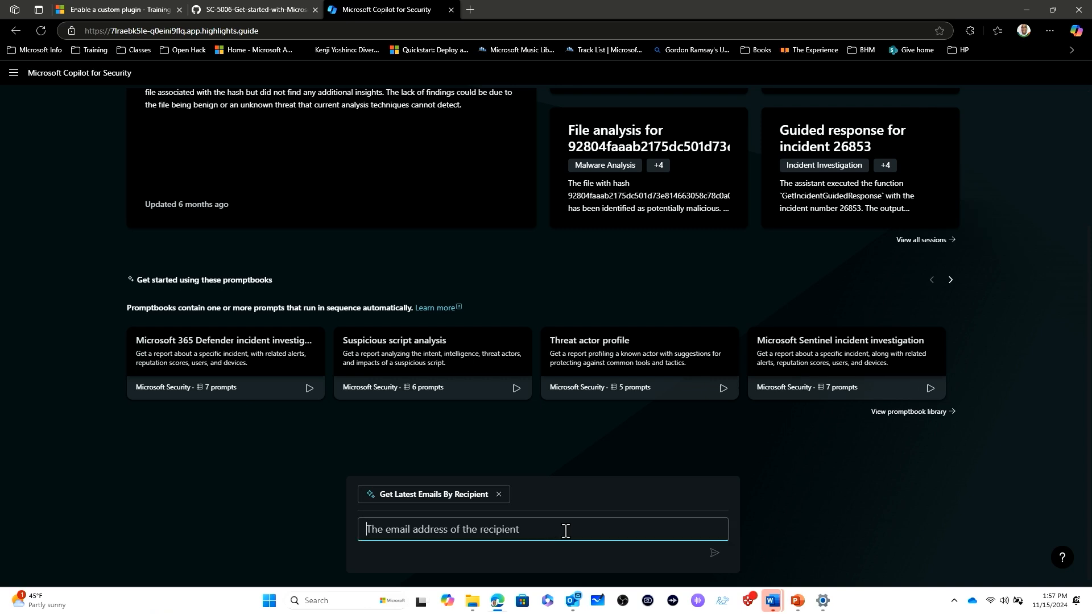
{"action": "type", "text": "no"}
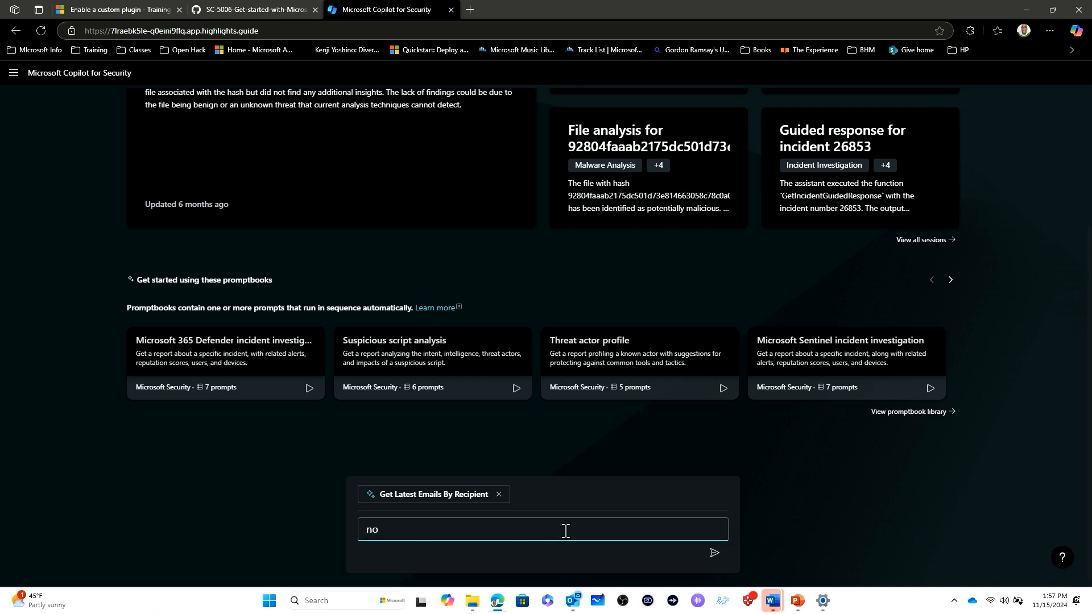
{"action": "left_click", "coordinate": [715, 554]}
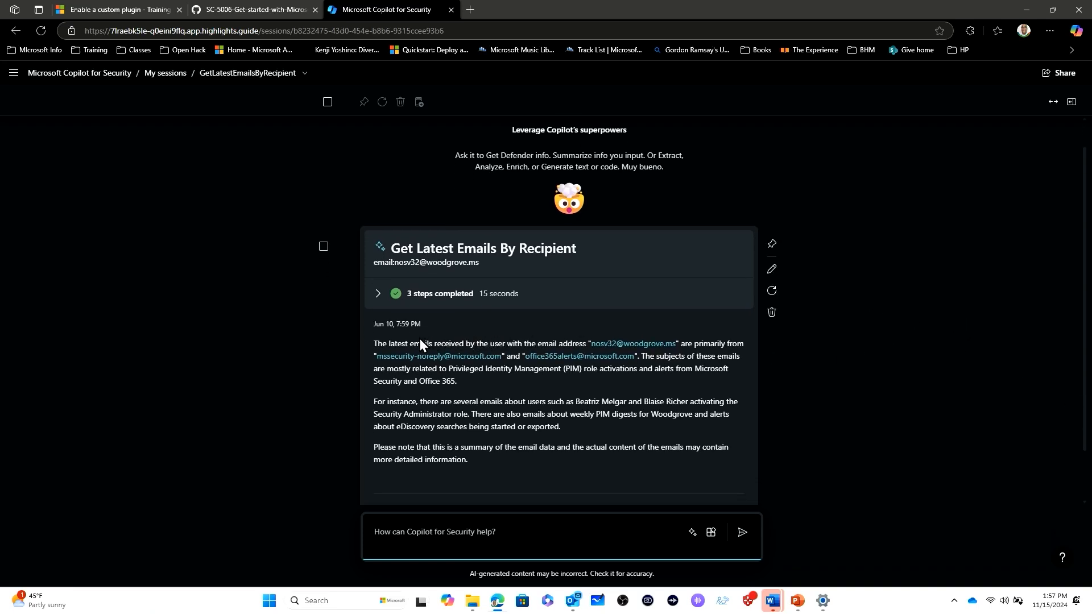
Expand the response's completed steps to review how the plugin processed the request.
{"action": "left_click", "coordinate": [377, 294]}
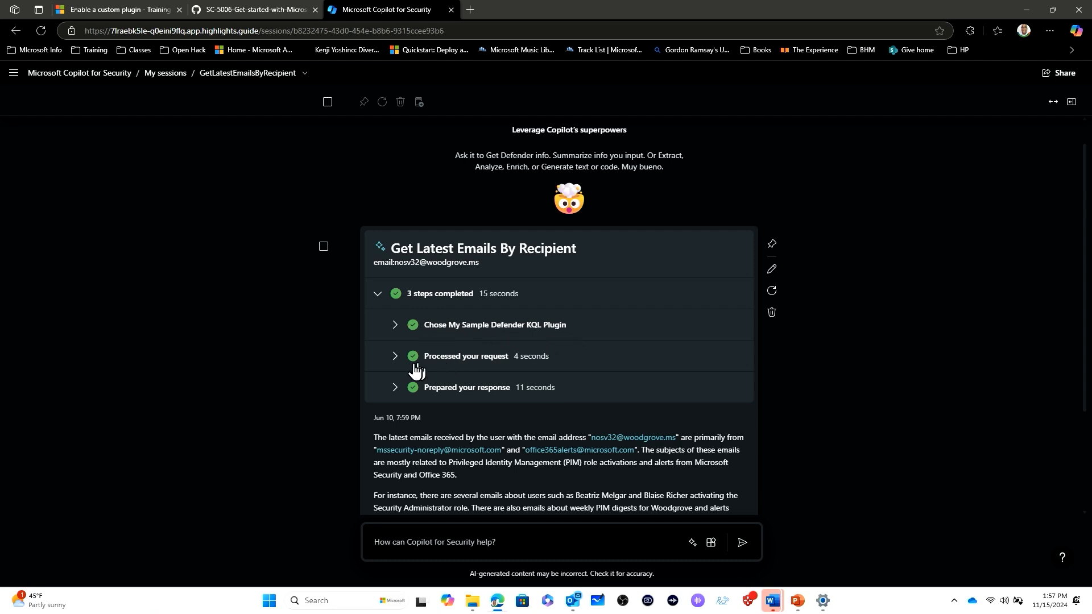
{"action": "left_click", "coordinate": [395, 389]}
{"action": "left_click", "coordinate": [394, 389]}
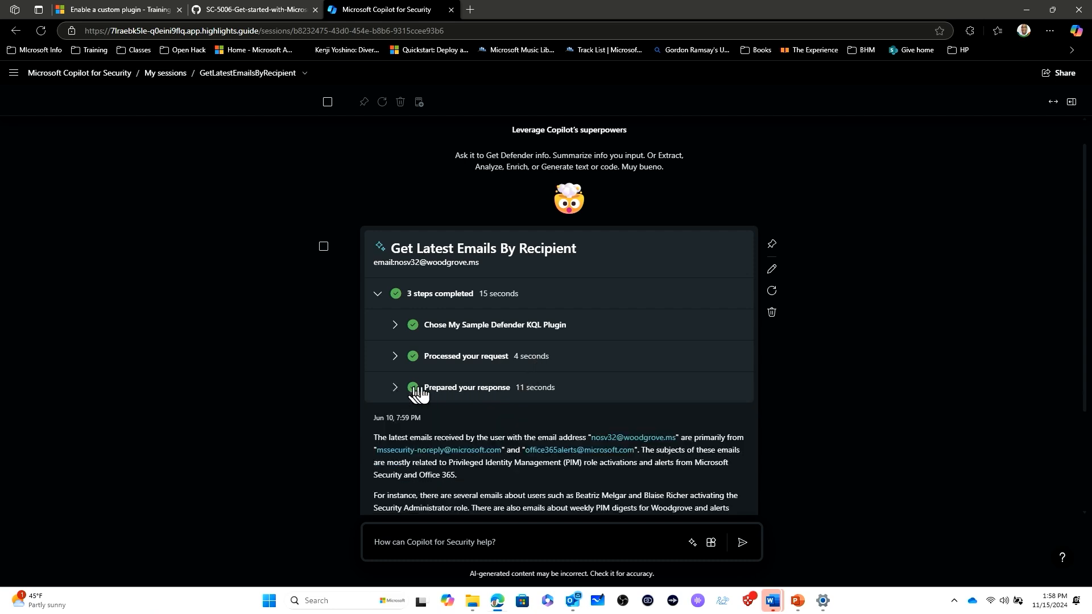
Select the response and pin it to the pin board, then review the pin board summary.
{"action": "left_click", "coordinate": [323, 248]}
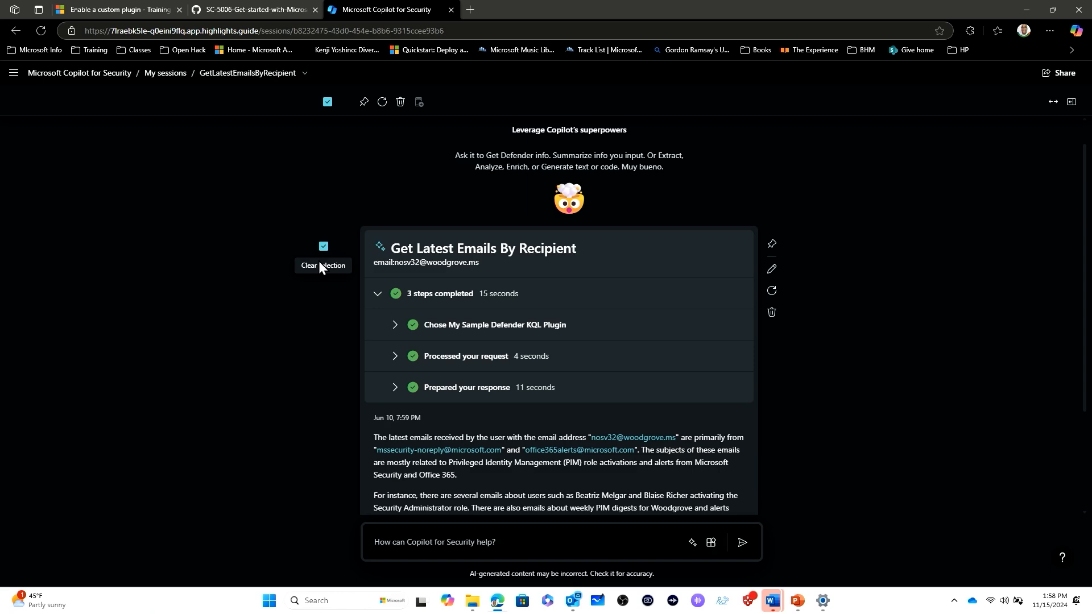
{"action": "left_click", "coordinate": [363, 103]}
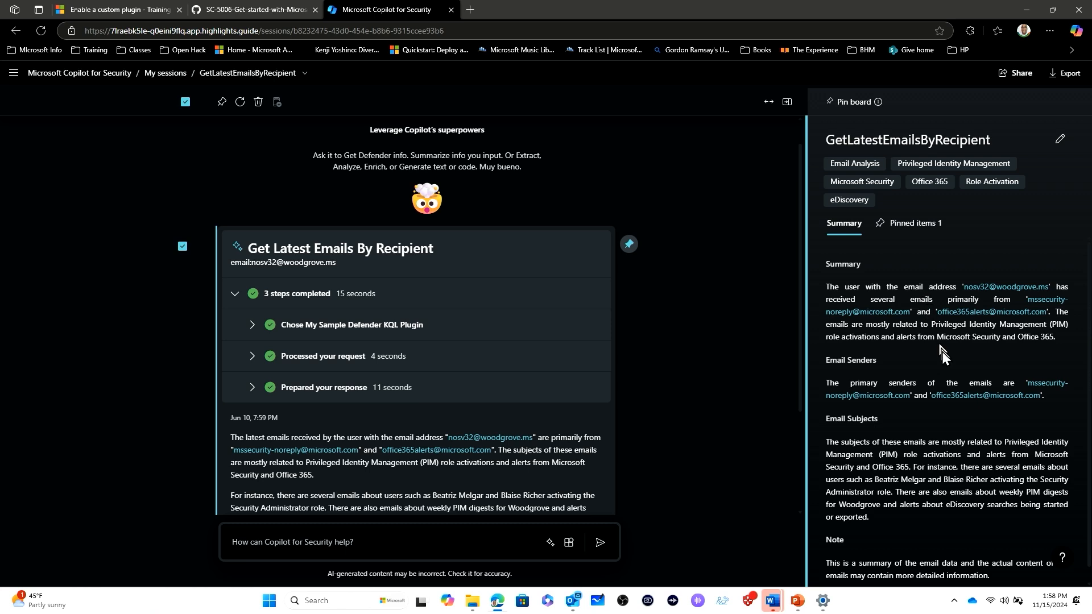
{"action": "scroll", "coordinate": [942, 411], "scroll_direction": "down", "scroll_amount": 1}
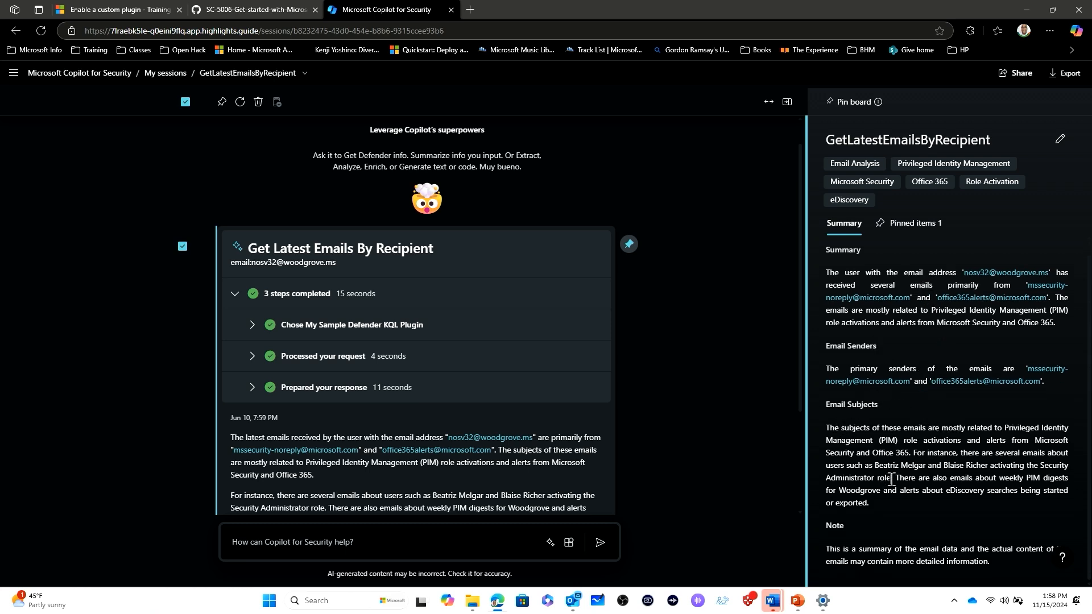
{"action": "scroll", "coordinate": [965, 433], "scroll_direction": "up", "scroll_amount": 1}
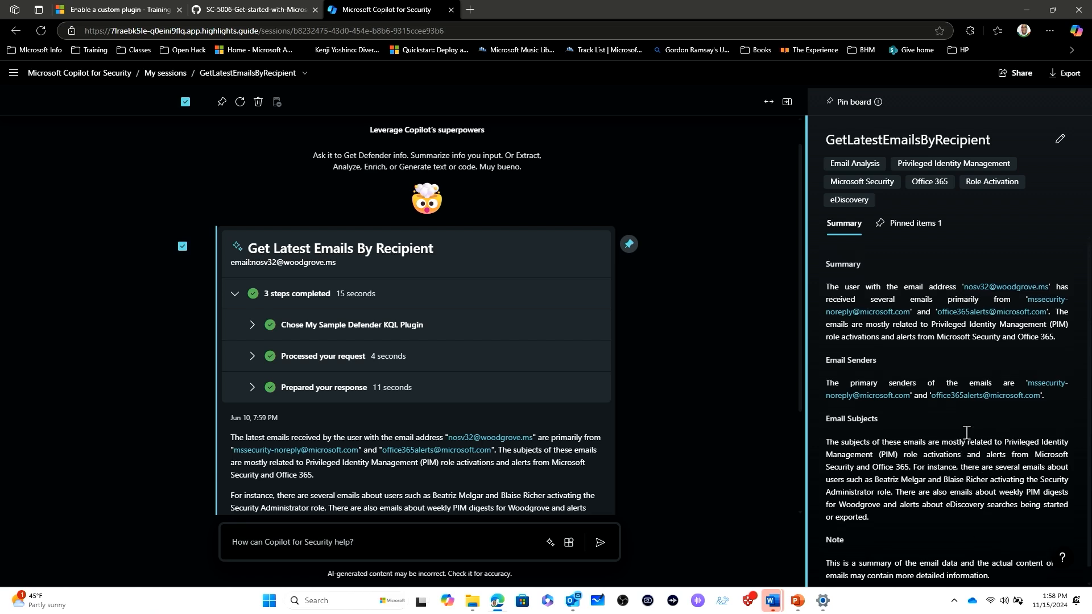